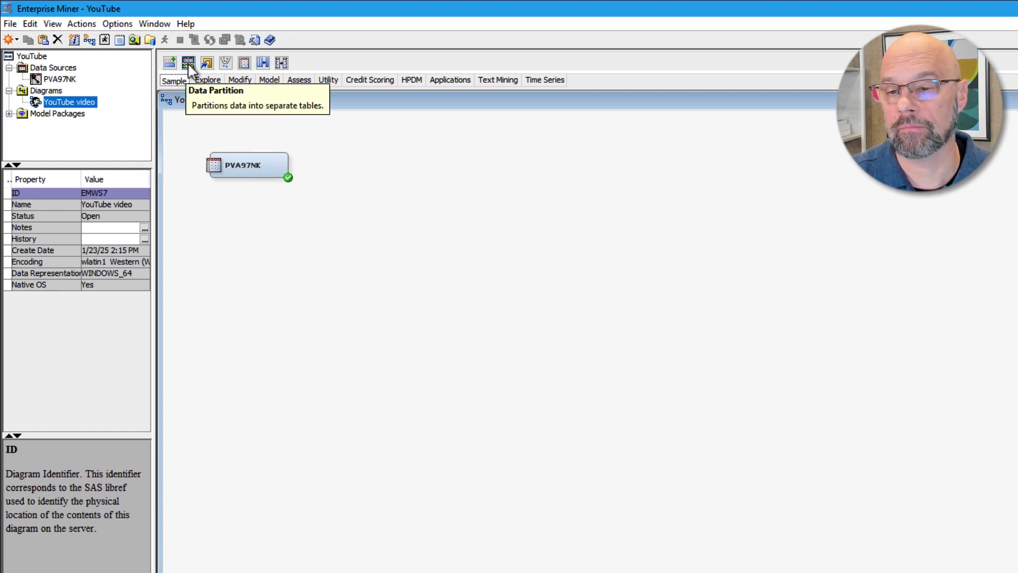
Add a Data Partition node beside the PVA97NK data source in the diagram and connect PVA97NK to it.
drag(188, 62, 196, 91)
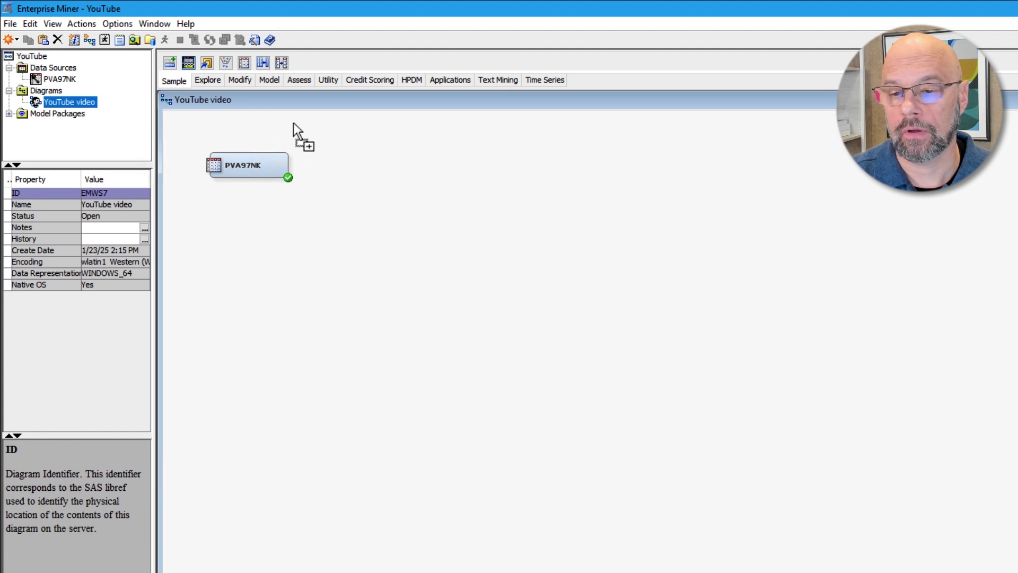
drag(346, 153, 346, 155)
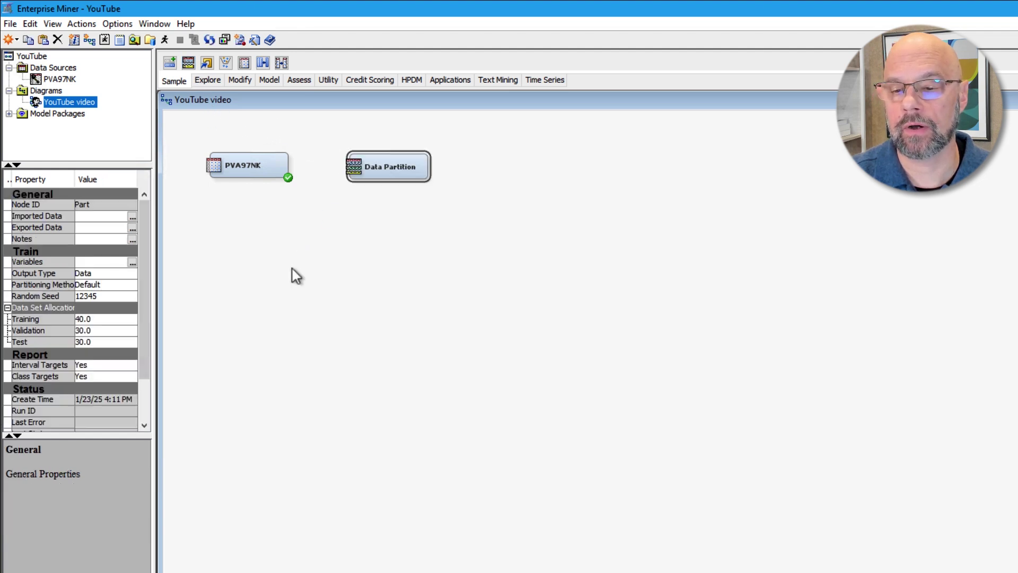
drag(297, 166, 354, 165)
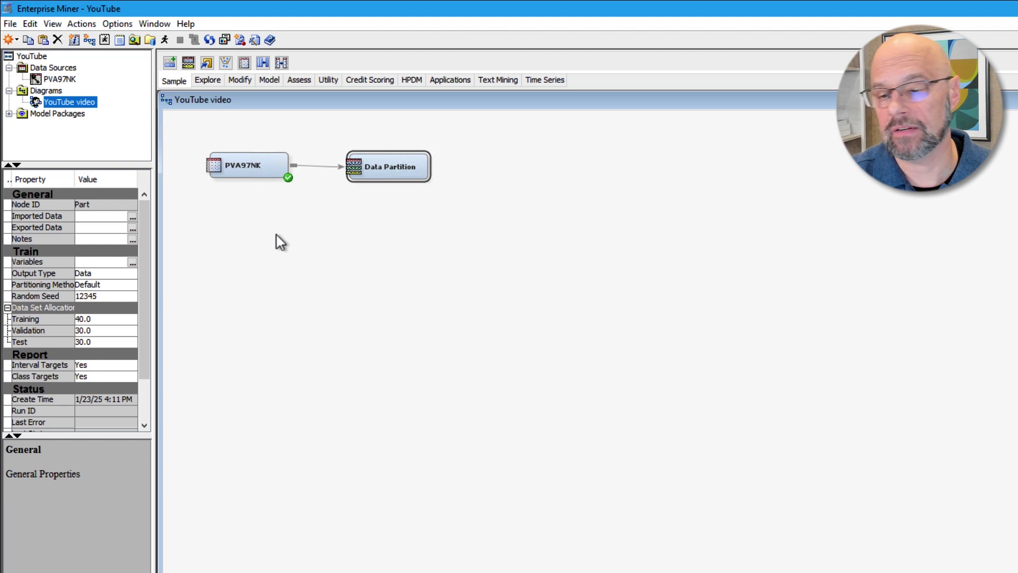
Set the Data Partition node's allocation to 70 for training and 0 for test, keeping the Default partitioning method.
click(104, 321)
text(70)
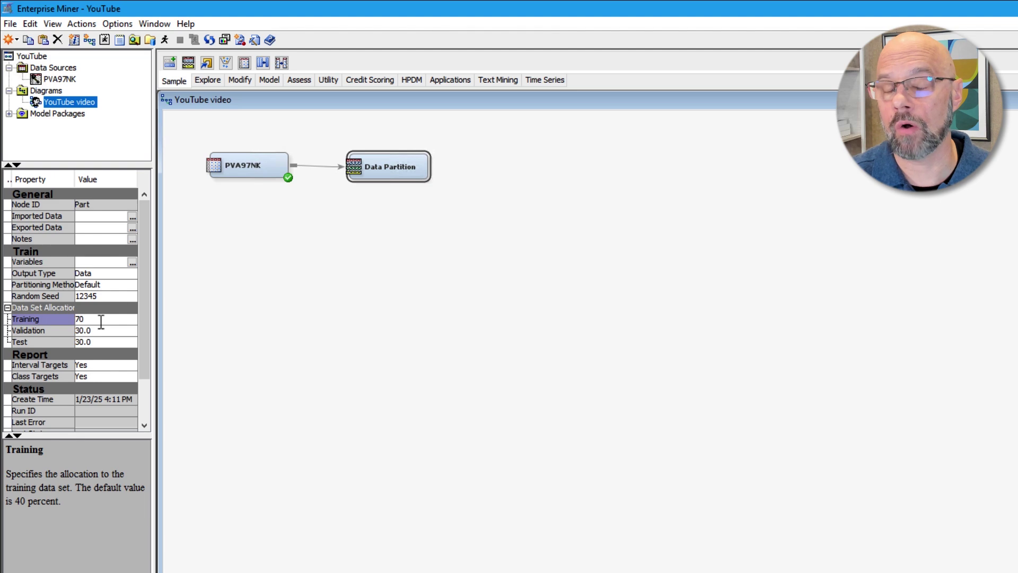
click(95, 343)
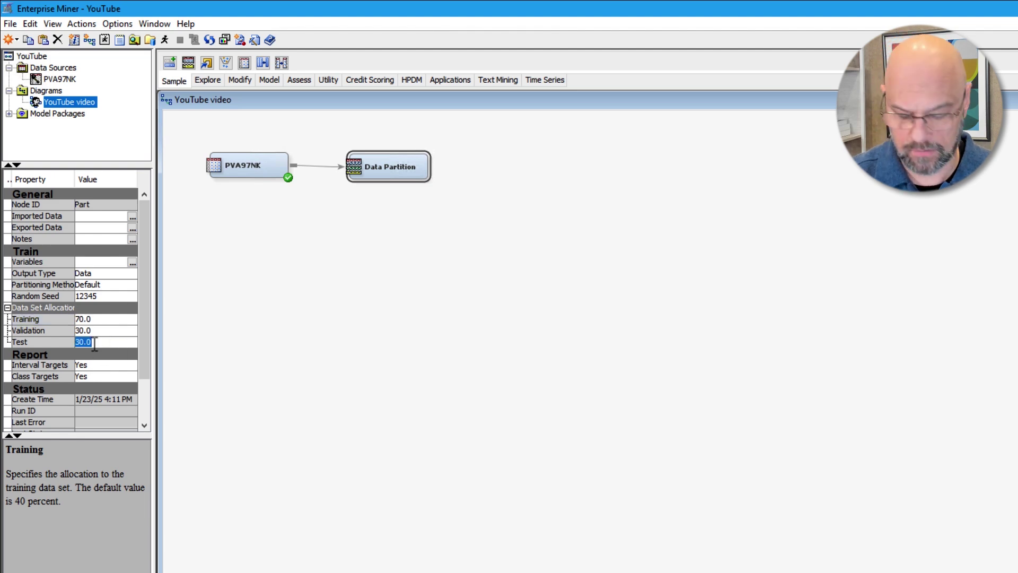
text(0)
key(Return)
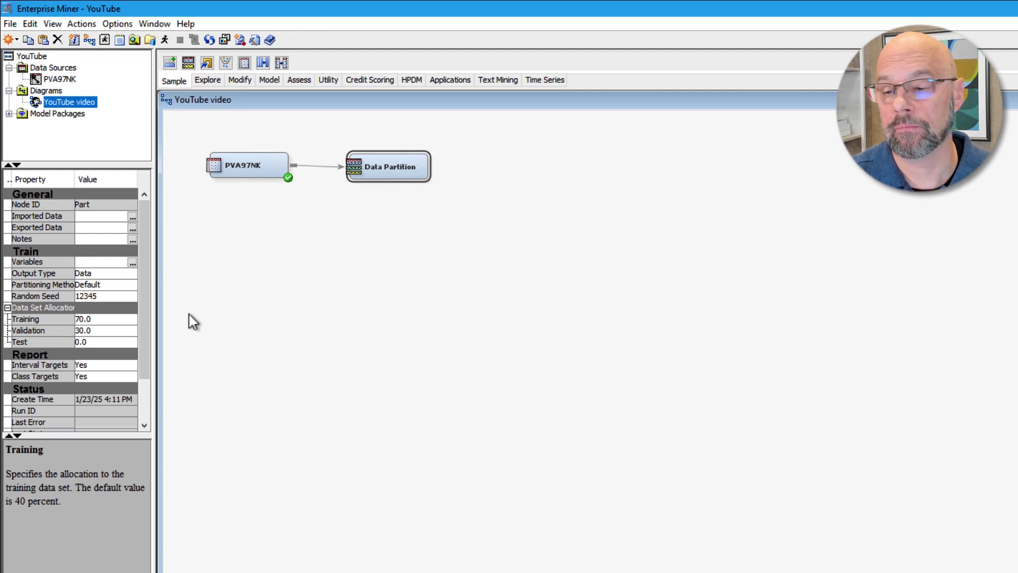
click(119, 291)
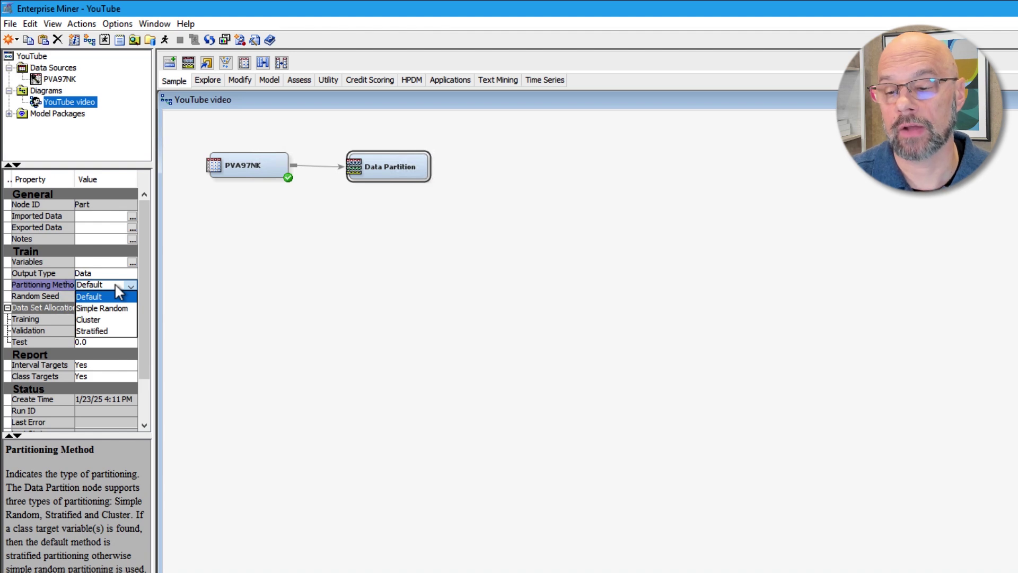
click(262, 291)
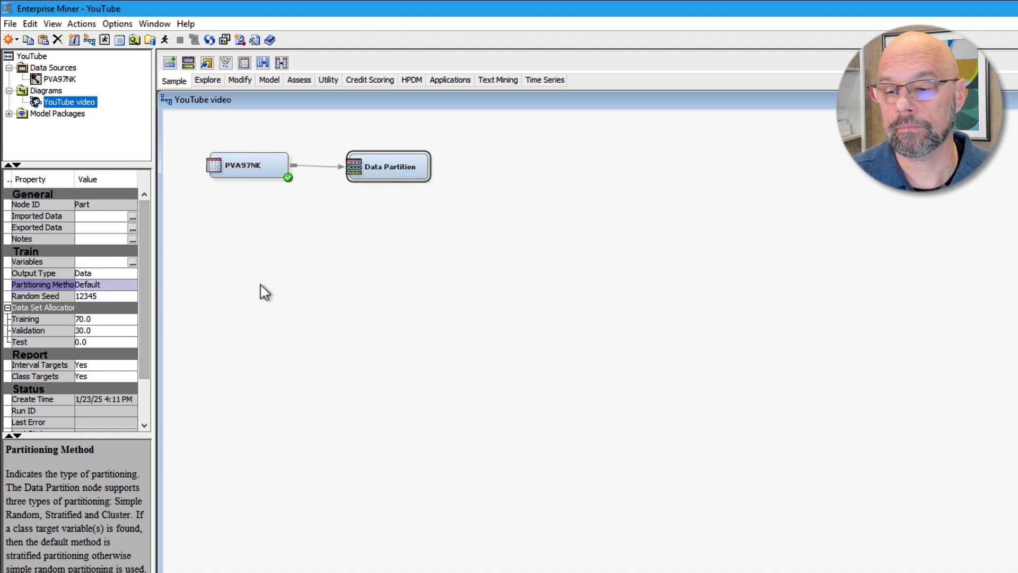
Run the diagram path through the Data Partition node and dismiss the run status.
right_click(371, 166)
click(402, 214)
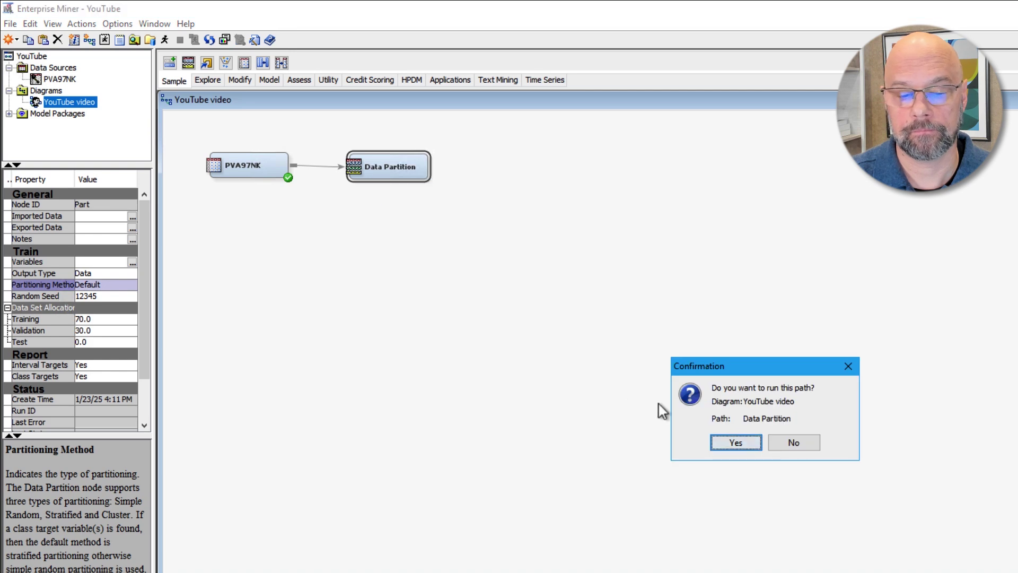
click(756, 446)
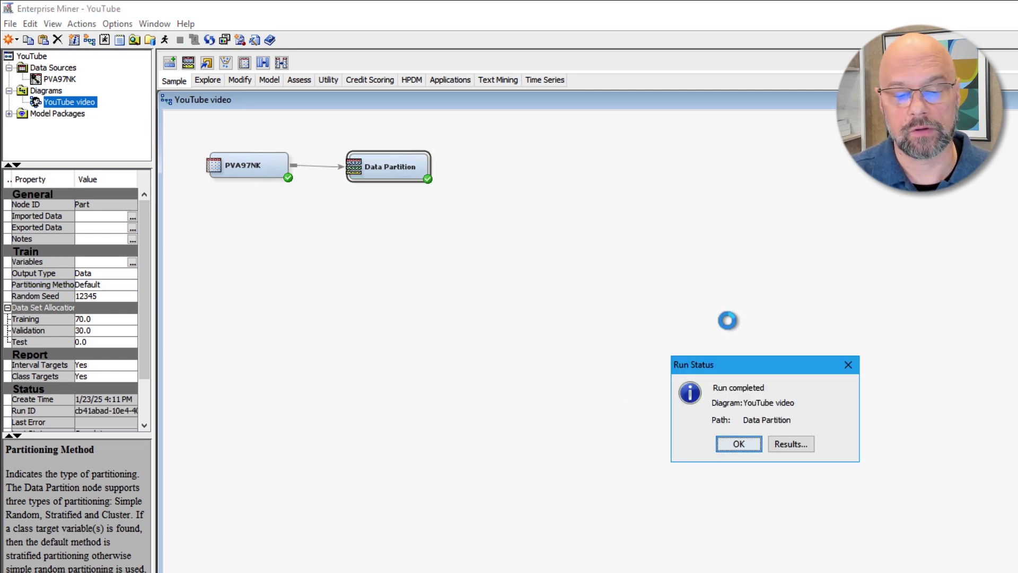
click(724, 445)
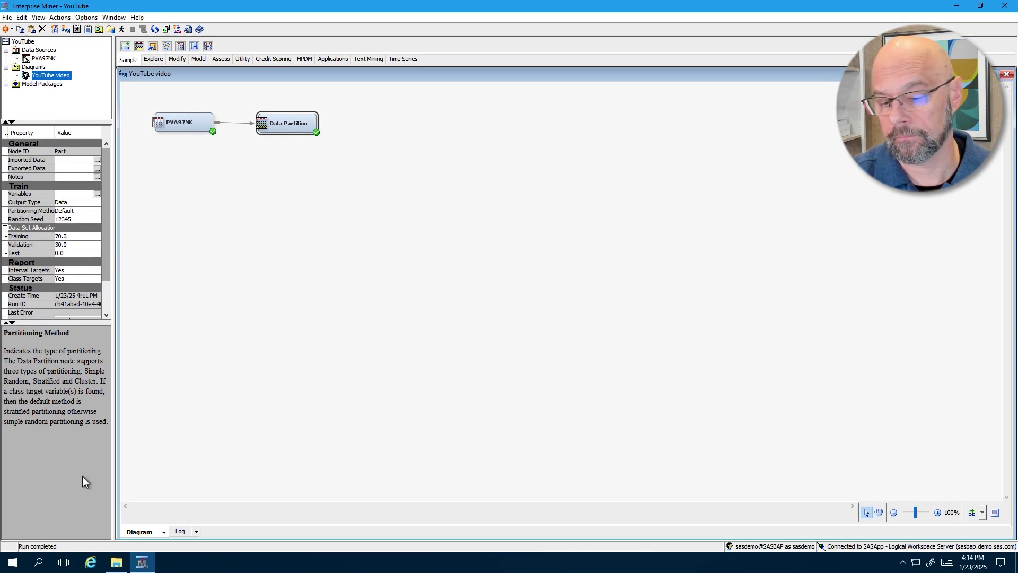
Switch to File Explorer and examine the partition data sets in the EM Projects > YouTube > Workspaces > EMWS7 folder on drive D, then close it.
click(114, 566)
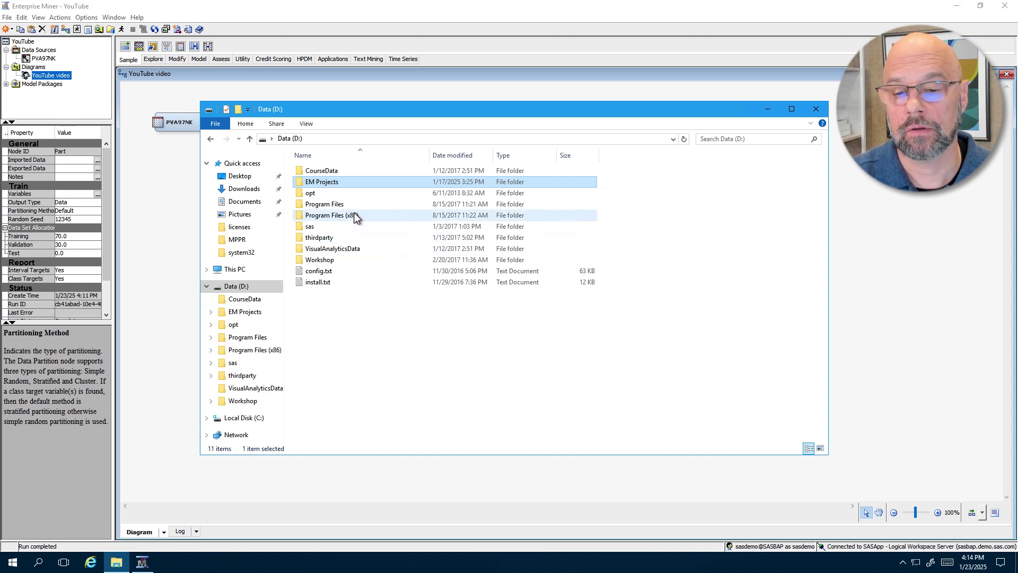
double_click(358, 183)
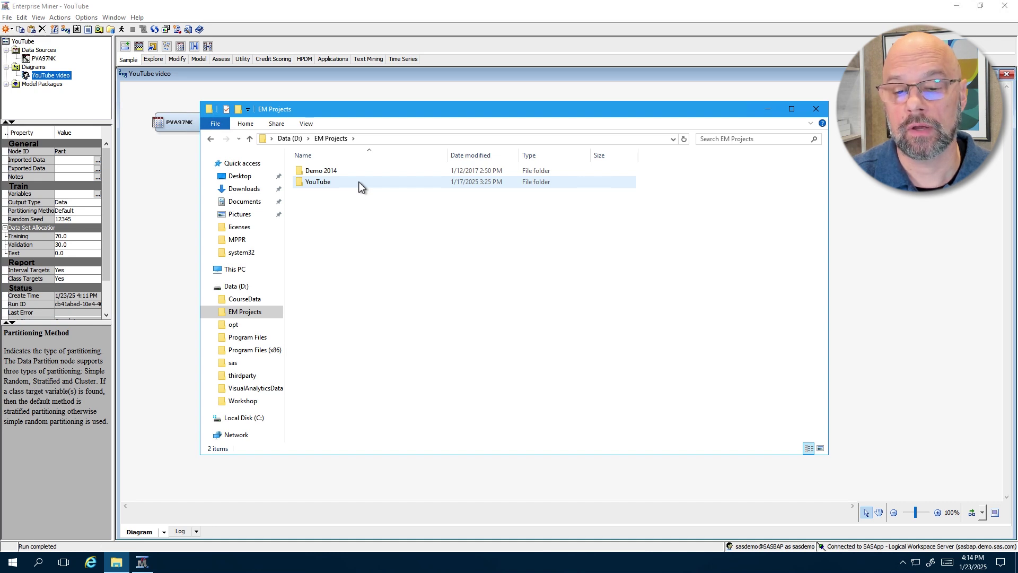
double_click(358, 181)
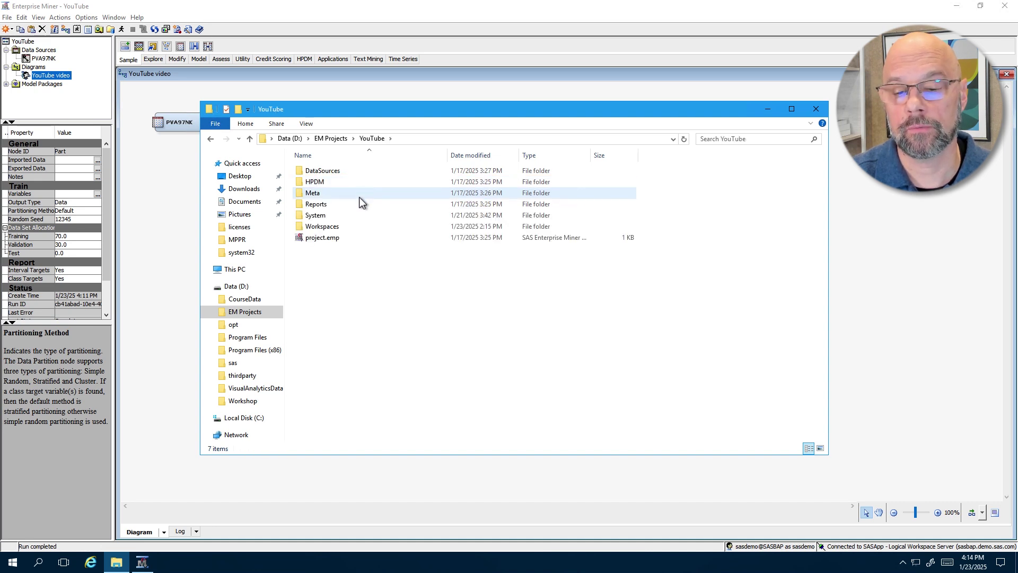
double_click(356, 227)
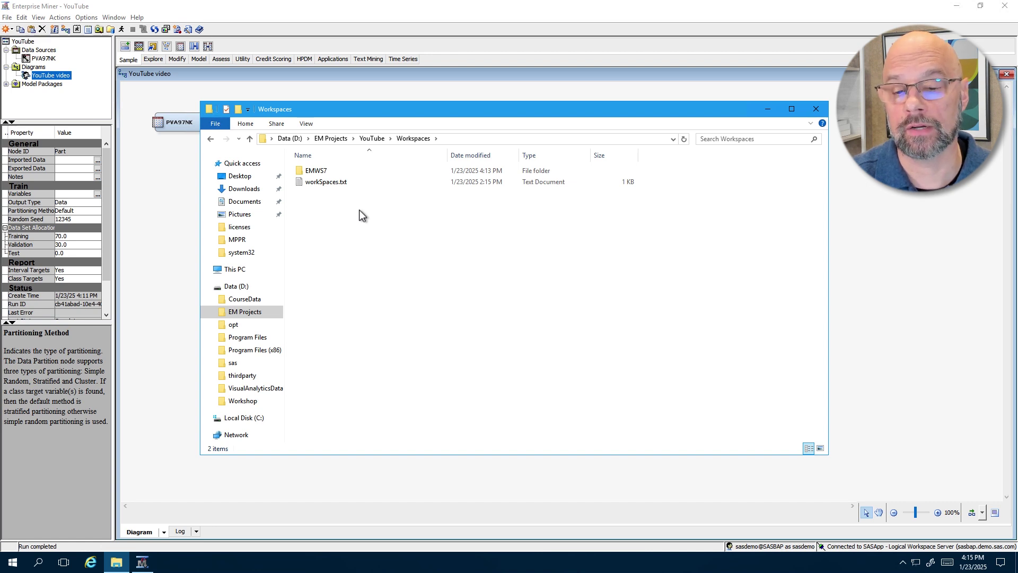
double_click(347, 170)
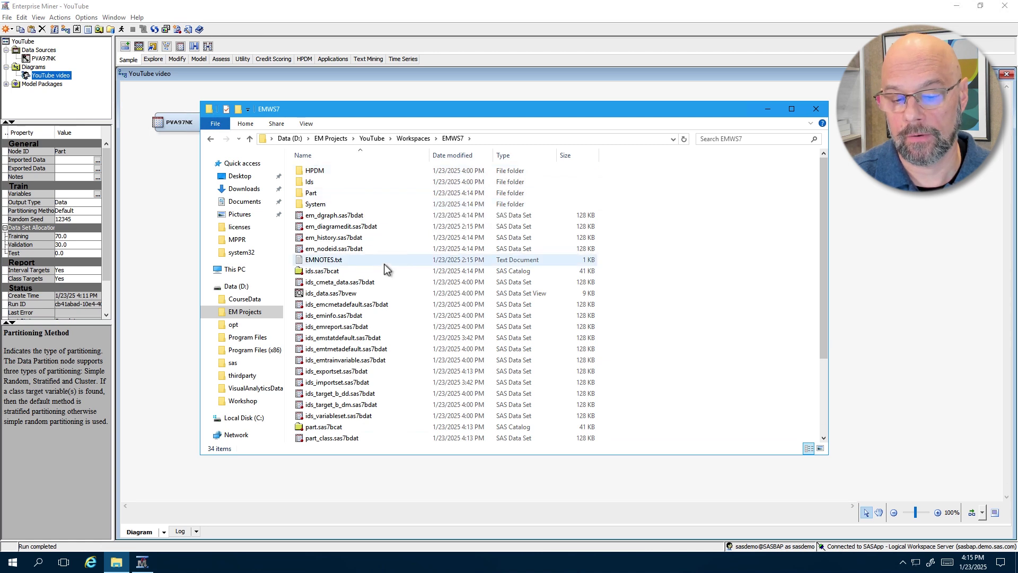
scroll(385, 265, down, 3)
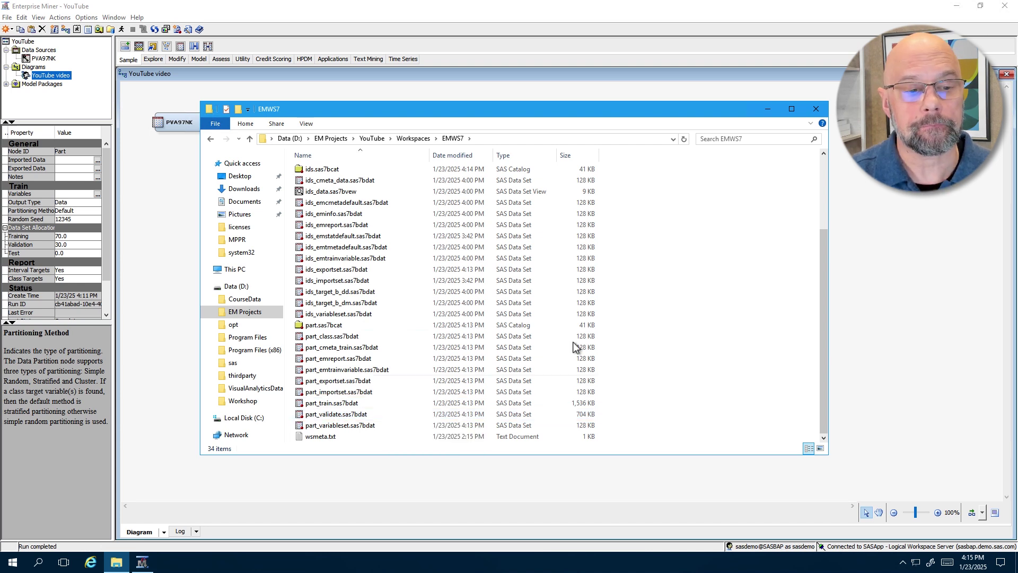
click(815, 110)
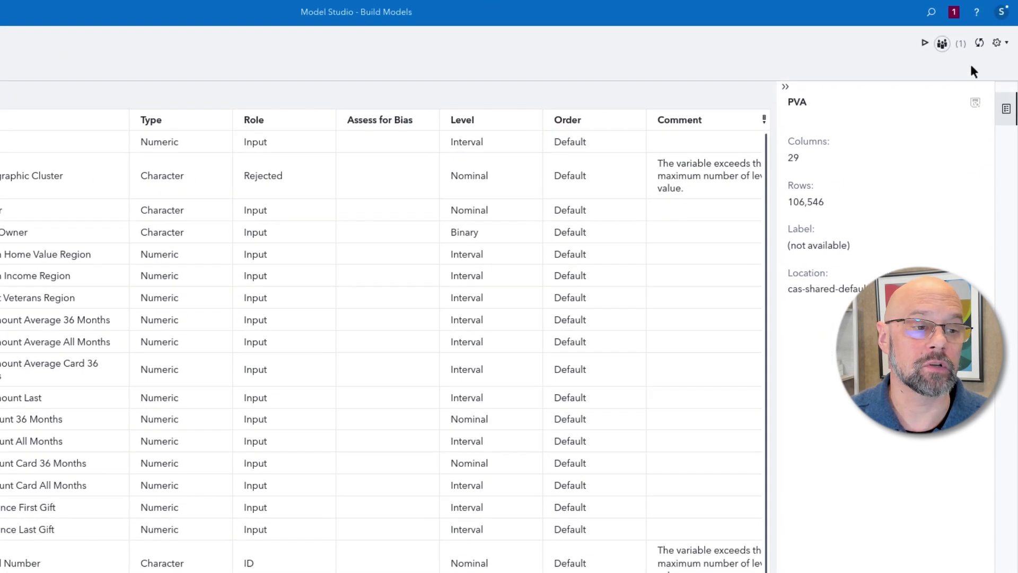
In Model Studio's project settings, set the data partition to 70 training and 0 test with the Stratify method.
click(997, 43)
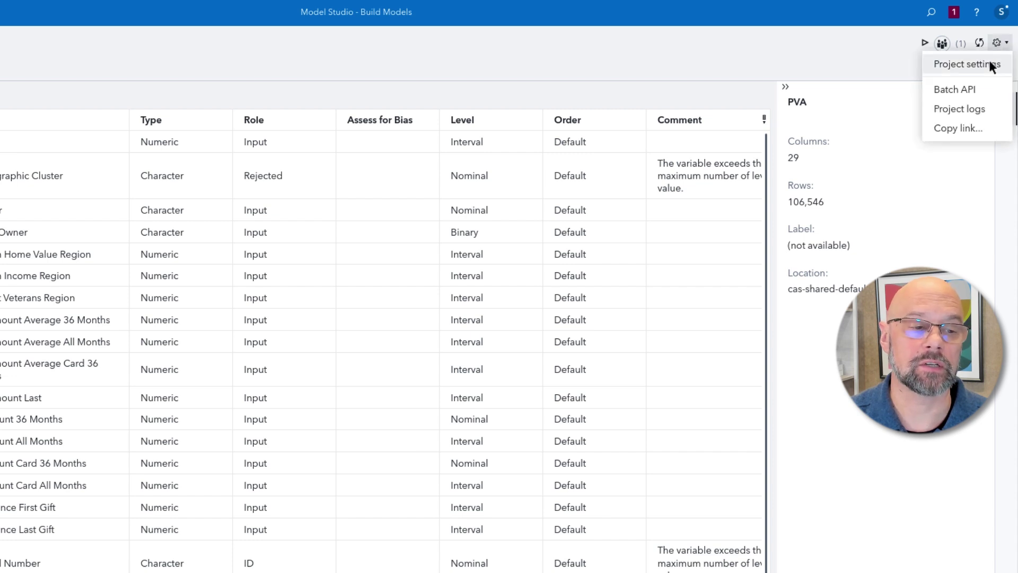
click(989, 65)
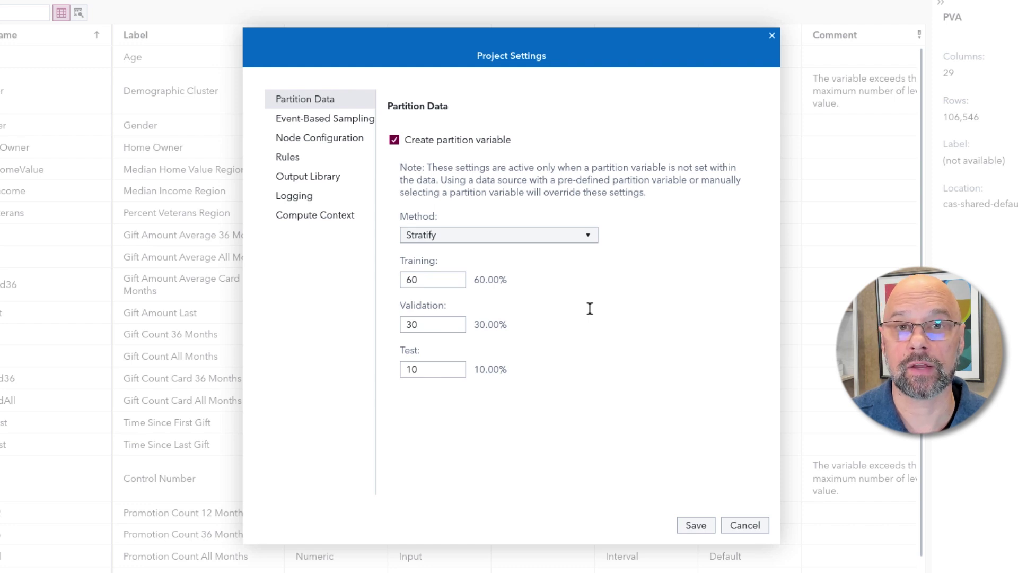
double_click(427, 278)
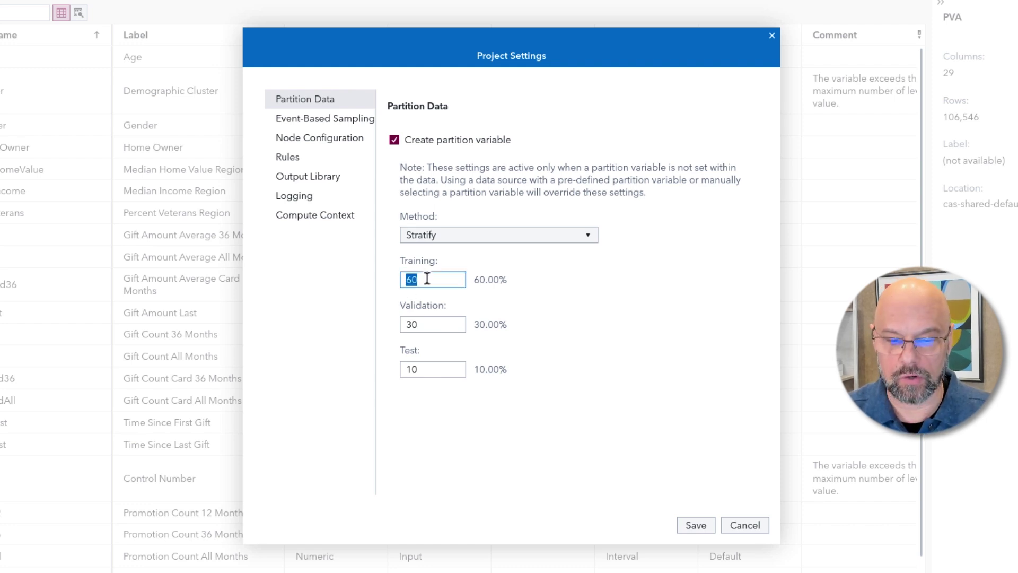
text(70)
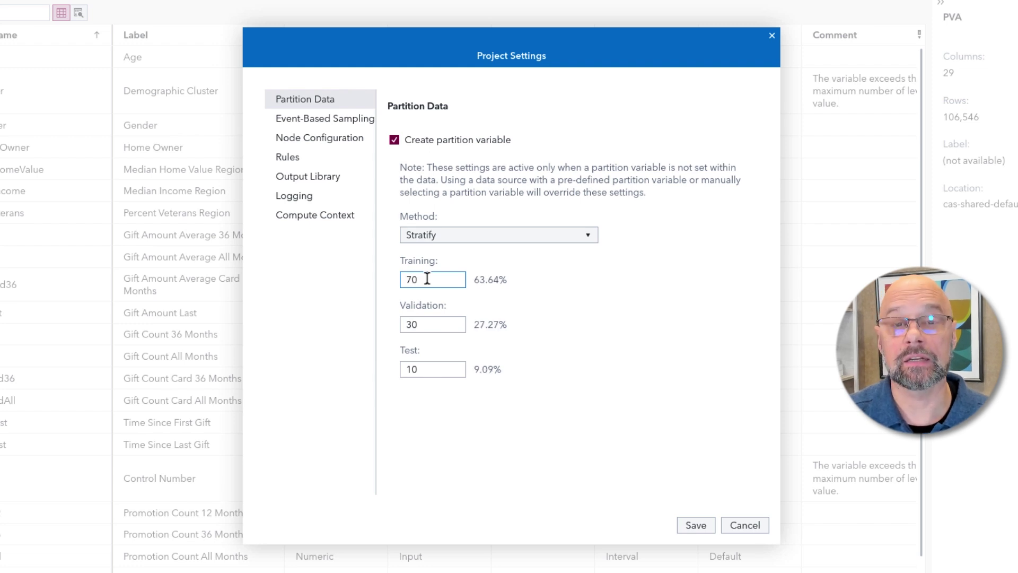
double_click(430, 369)
text(0)
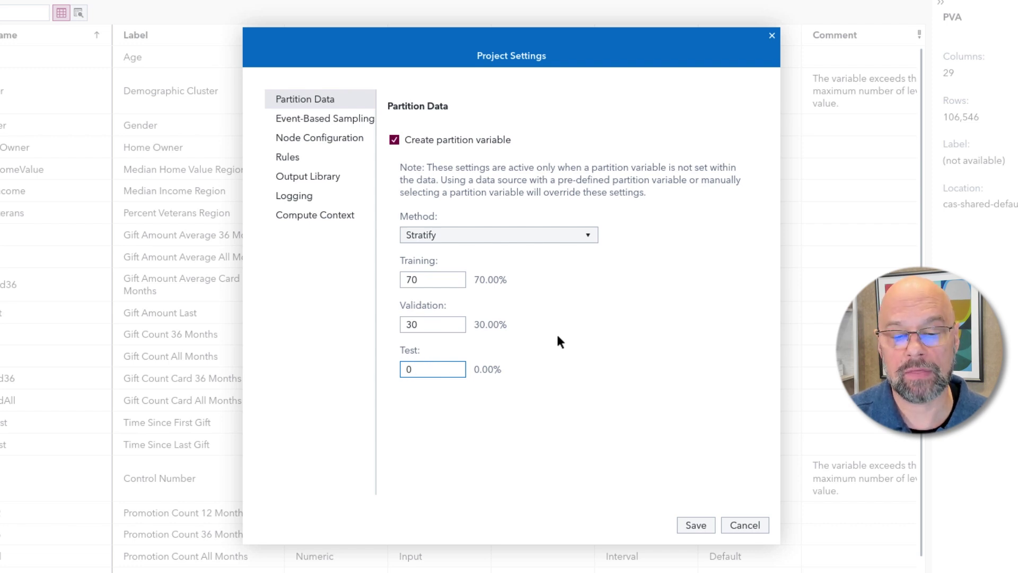
click(588, 235)
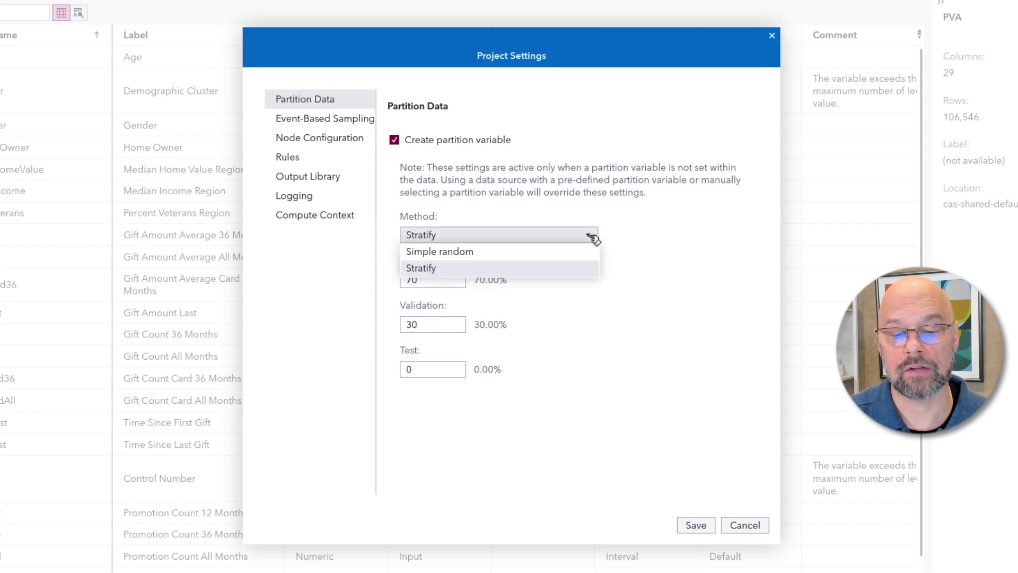
click(560, 270)
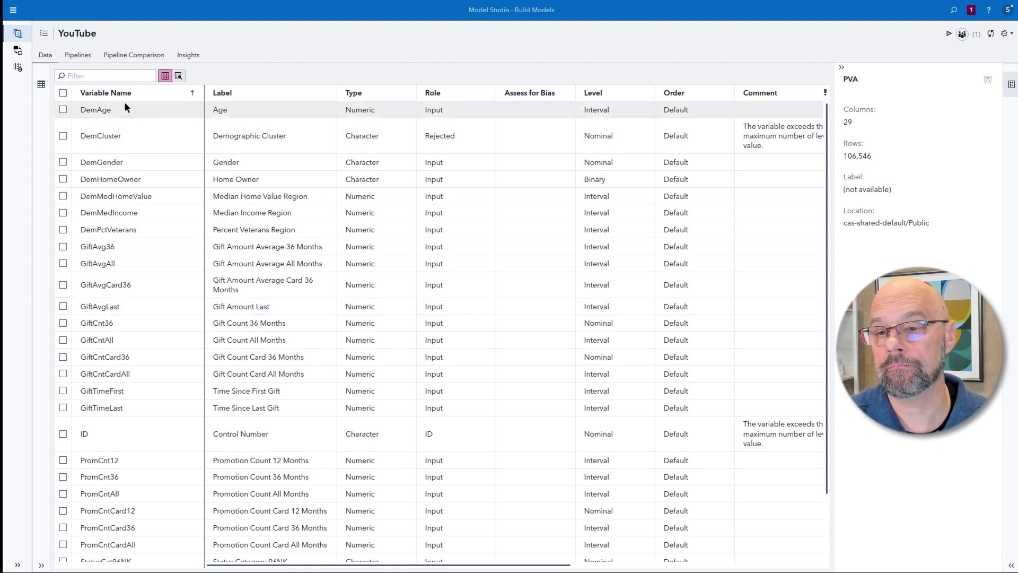
Run the Data node in Pipeline 1.
click(81, 56)
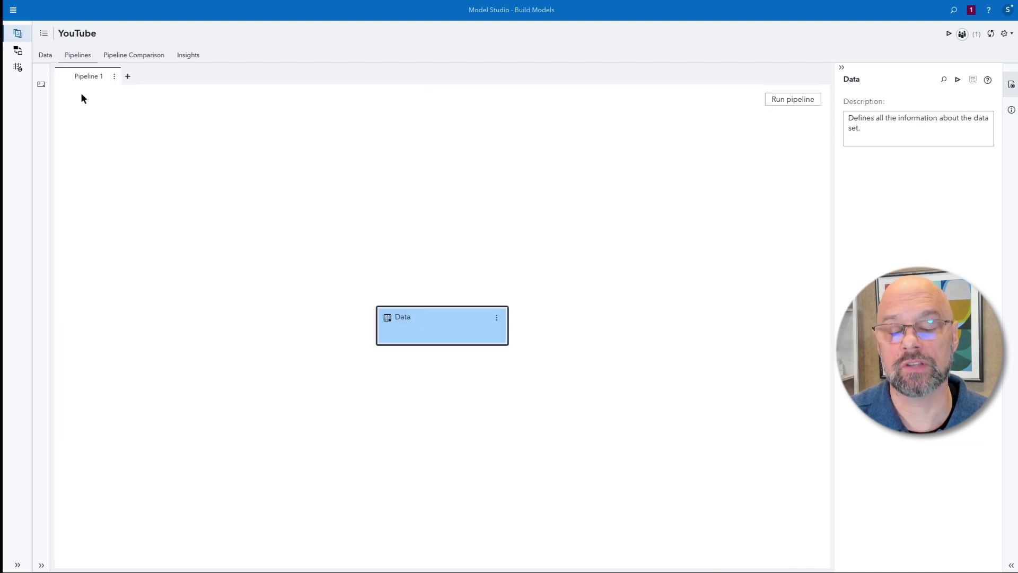
right_click(424, 321)
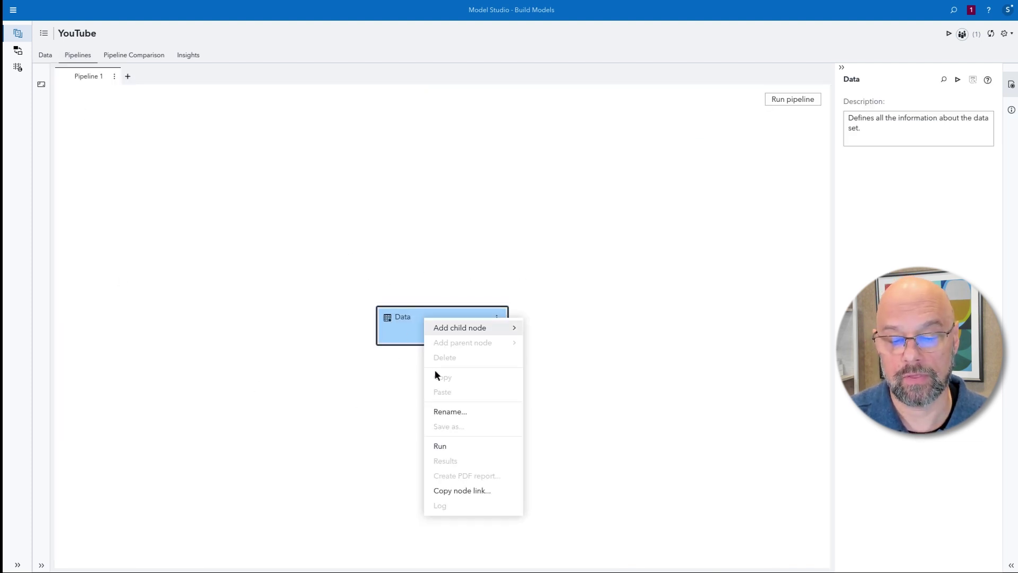
click(444, 445)
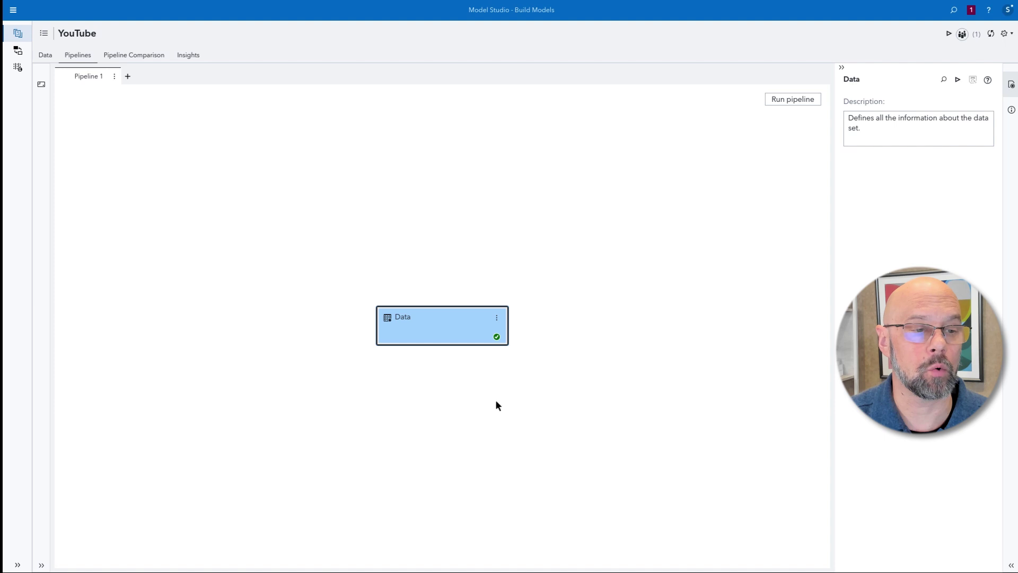
Open the project settings again to review the Partition Data options.
click(1006, 35)
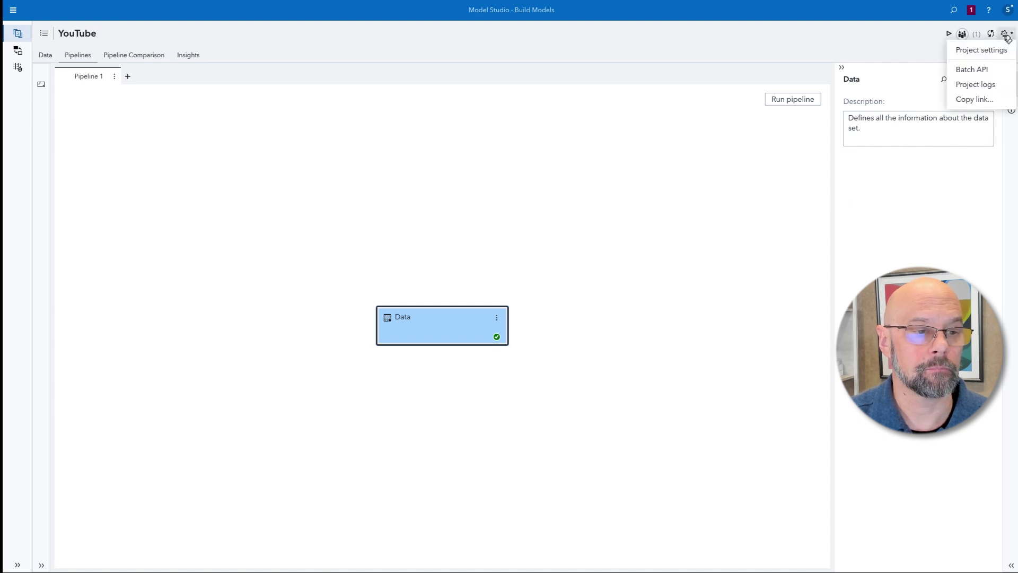
click(979, 50)
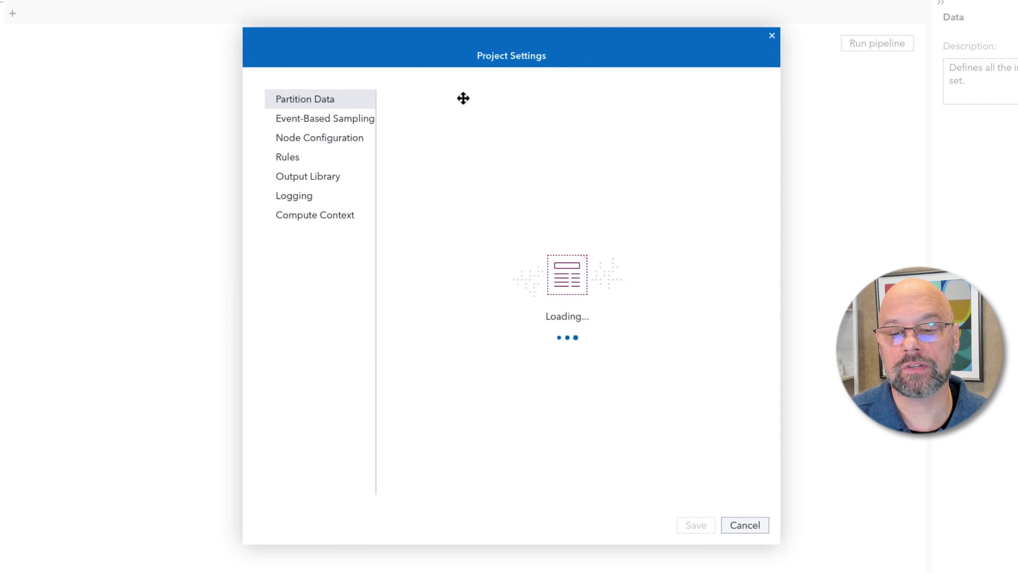
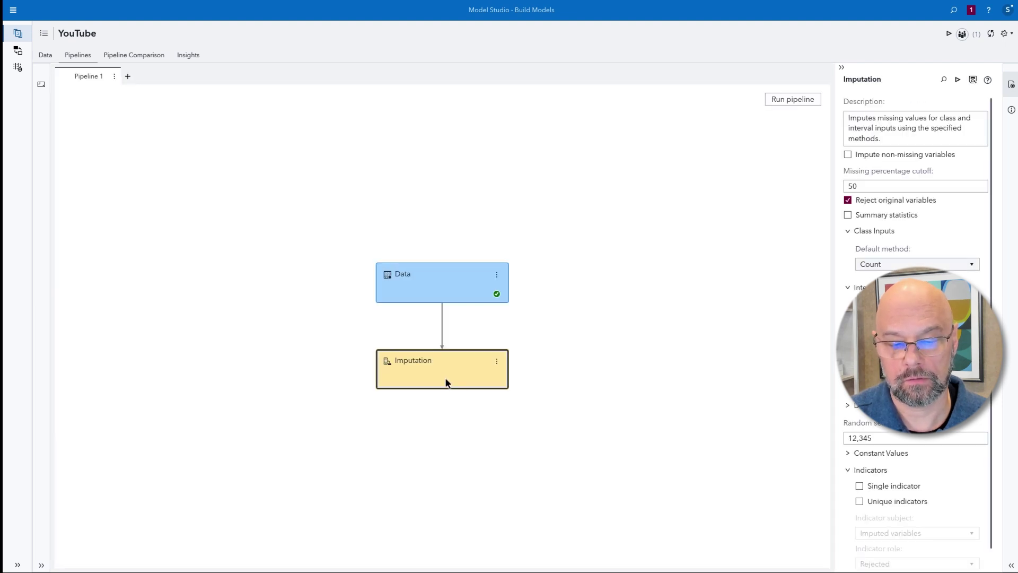
Run the Imputation node below the Data node and open its results.
right_click(436, 370)
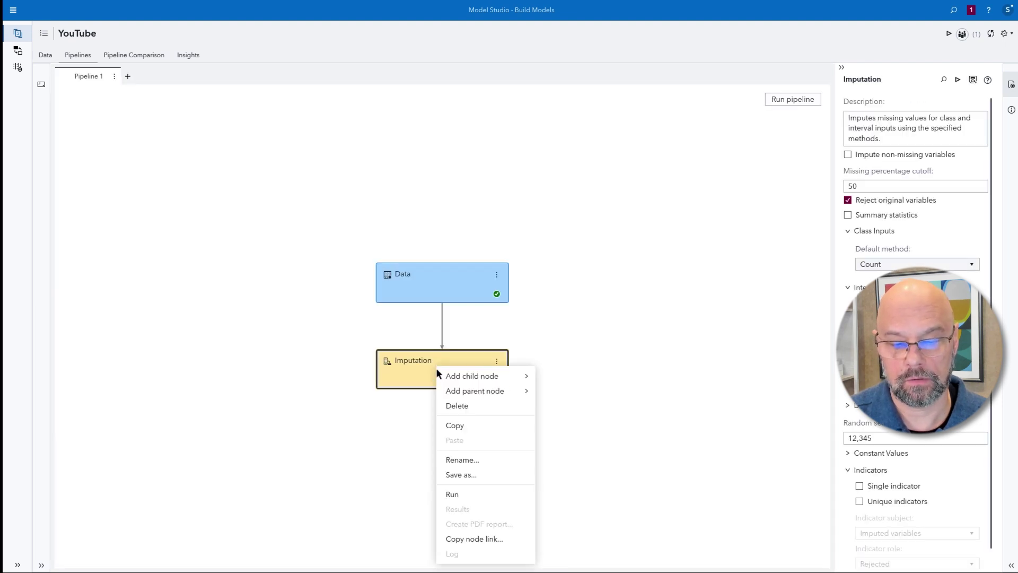
click(457, 494)
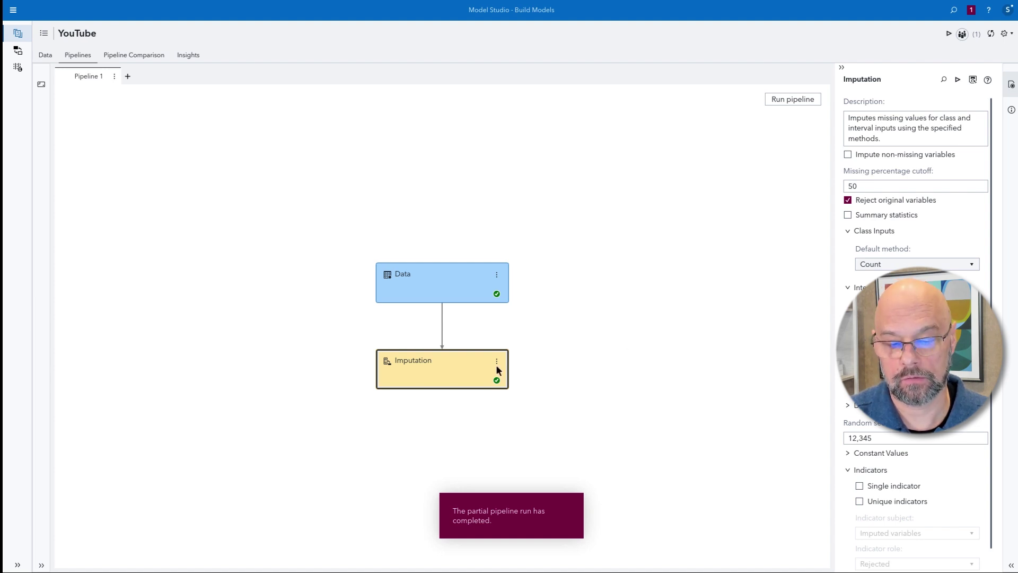
right_click(417, 374)
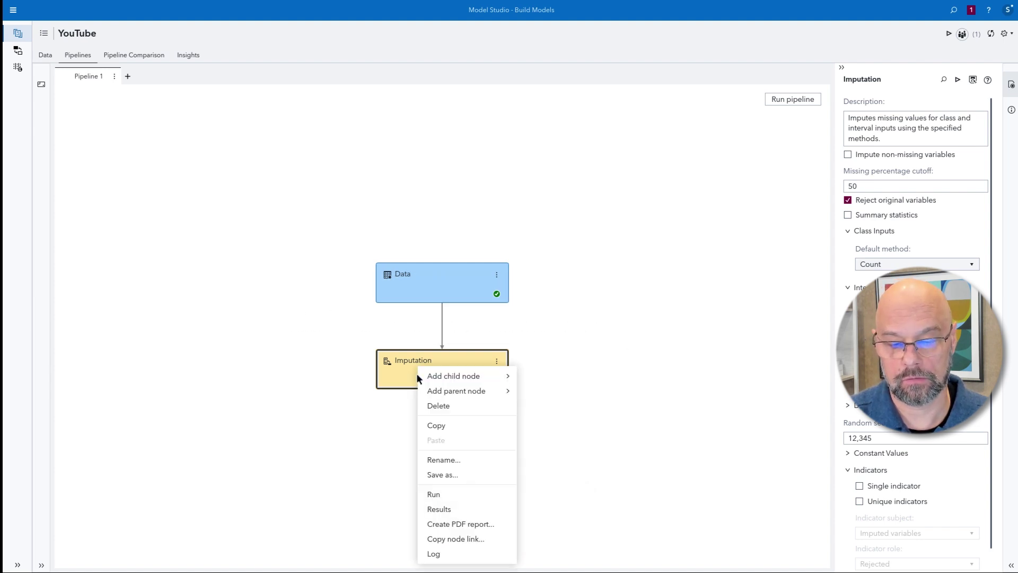
click(437, 510)
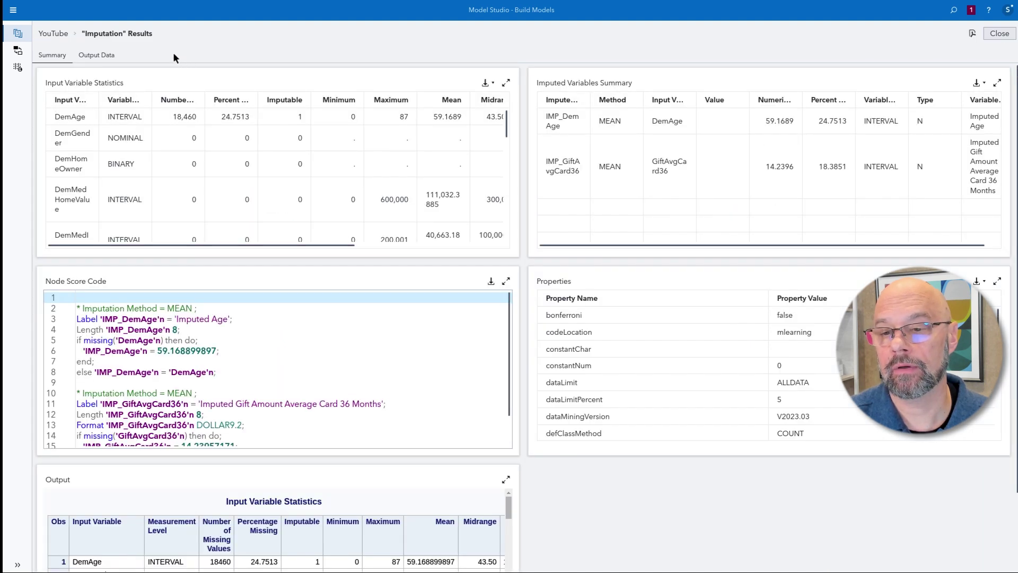
Load the Imputation node's output data table as a simple random sample of 5 percent of rows and examine the Partition Indicator and imputed columns.
click(106, 56)
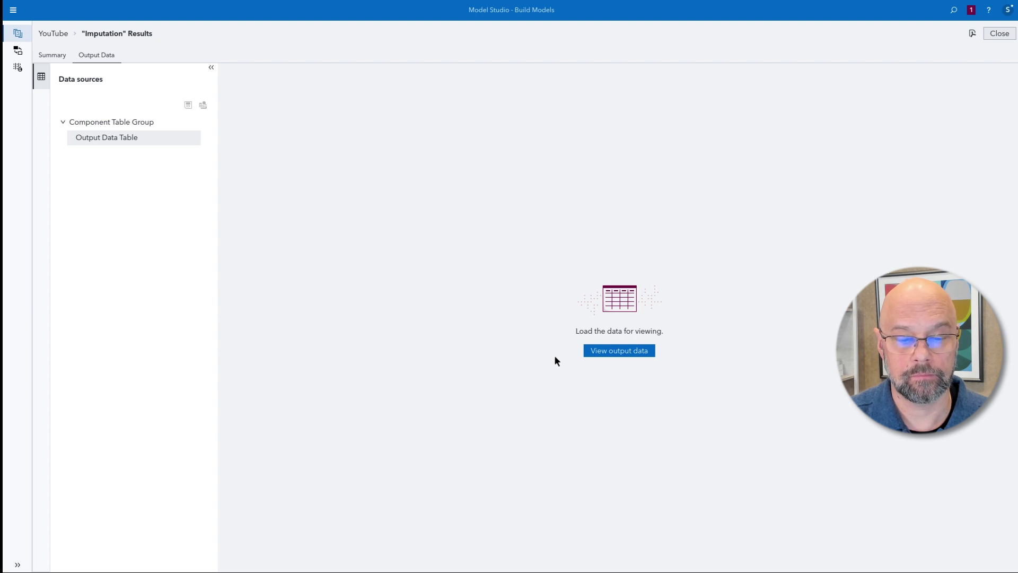
click(600, 355)
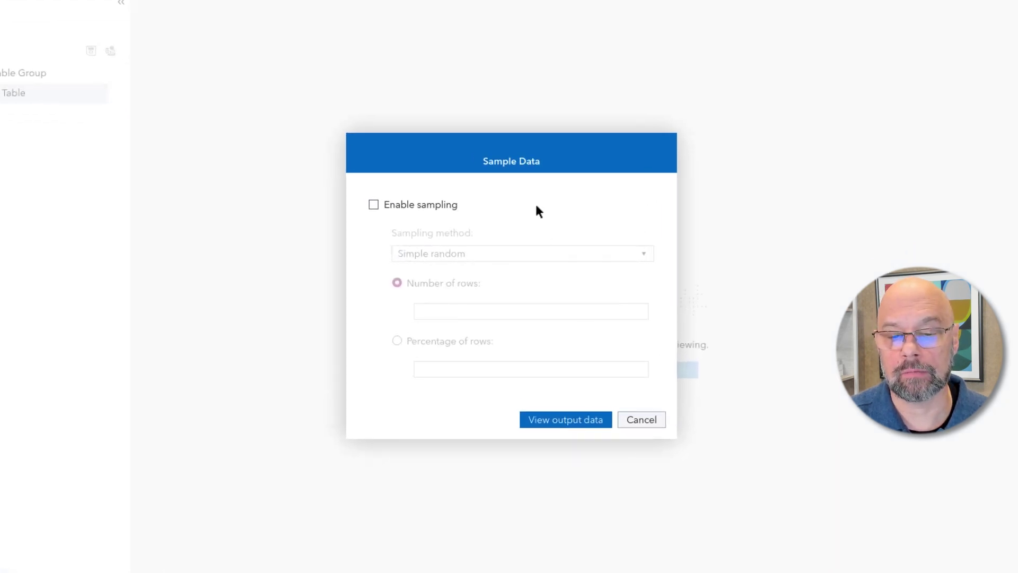
click(374, 205)
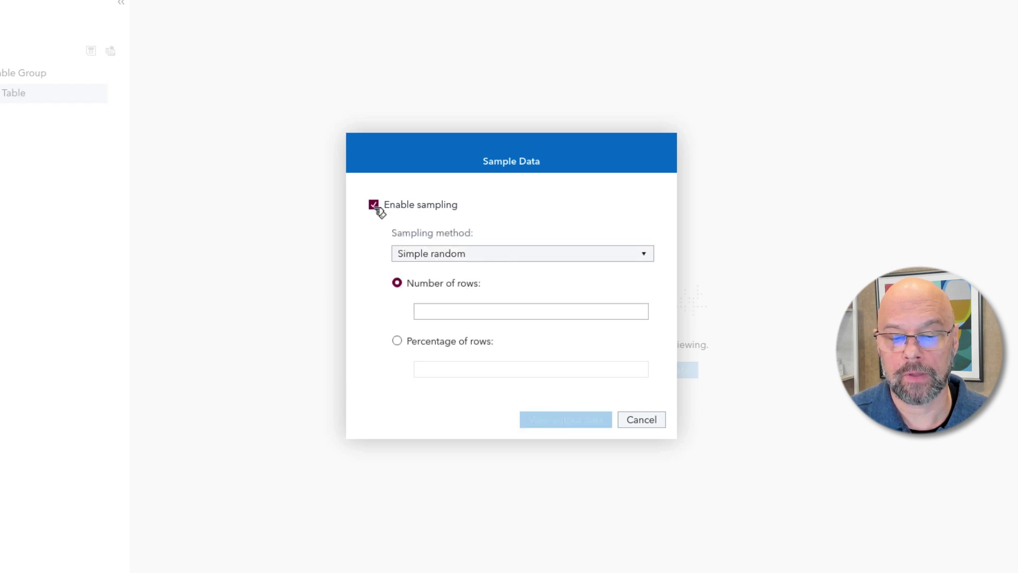
click(398, 341)
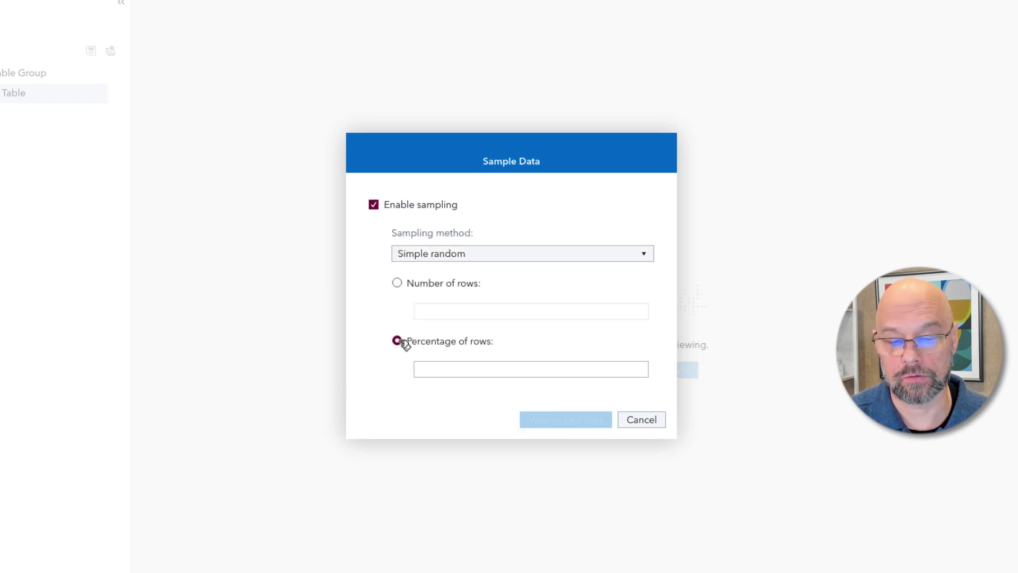
click(427, 369)
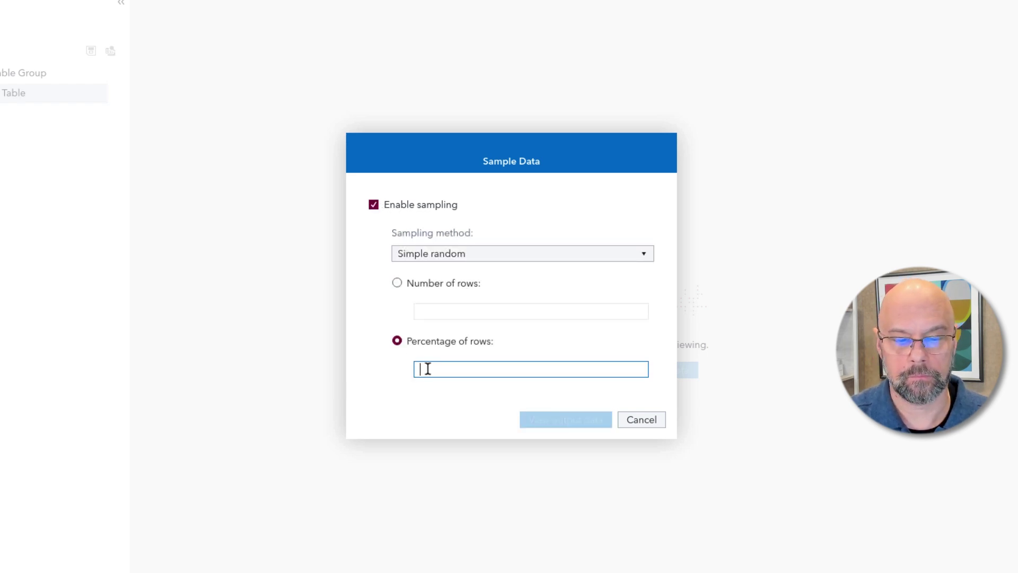
text(5)
click(552, 421)
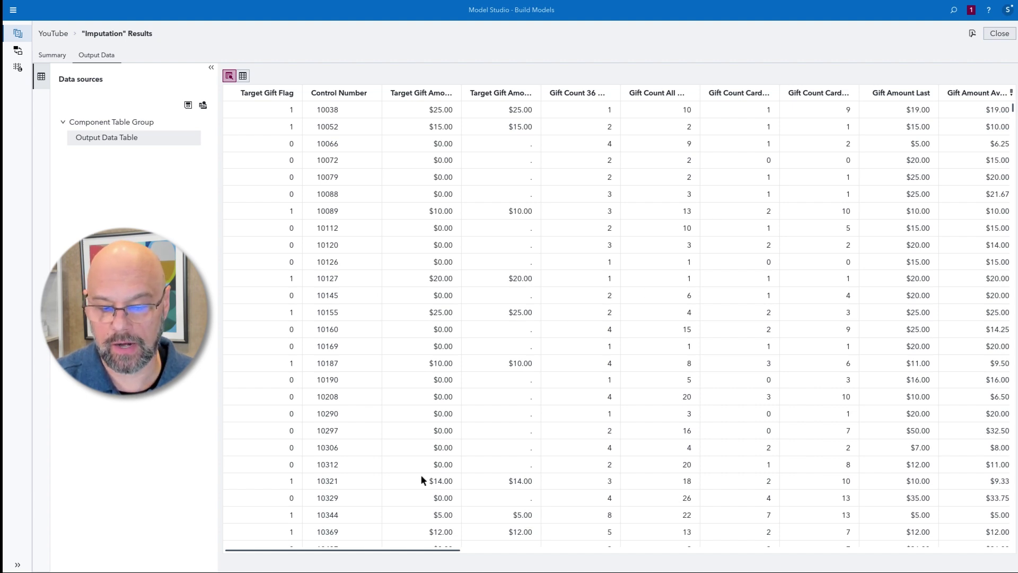
drag(386, 551, 1016, 555)
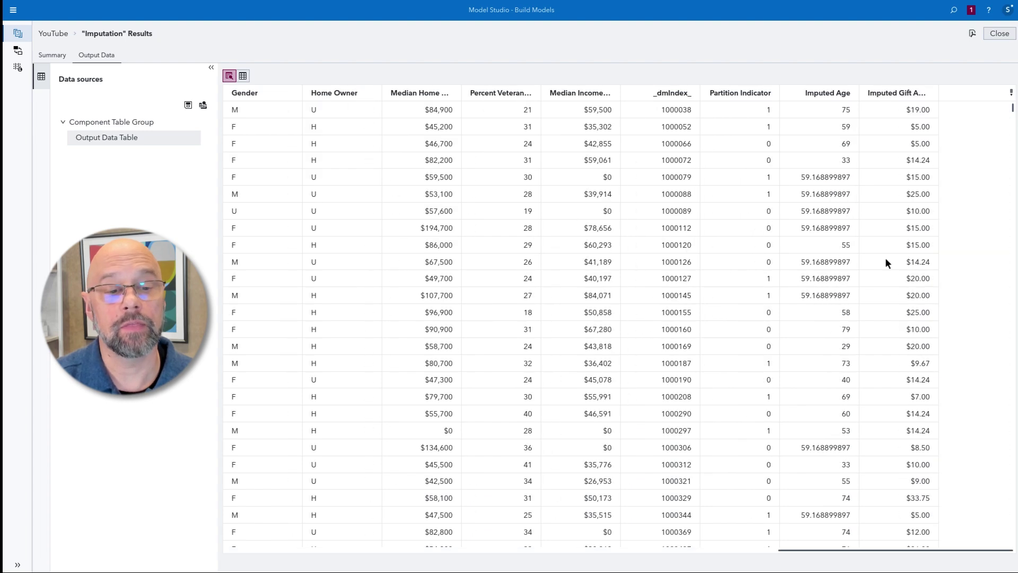